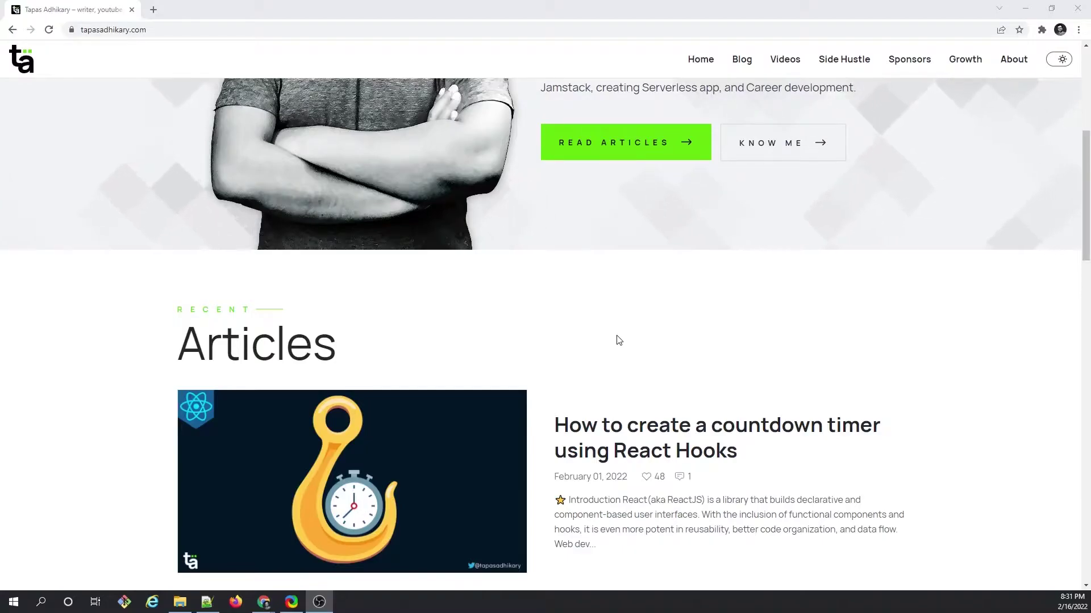
# Inspect the tapasadhikary.com page from its right-click menu to open DevTools.
pyautogui.rightClick(645, 304)
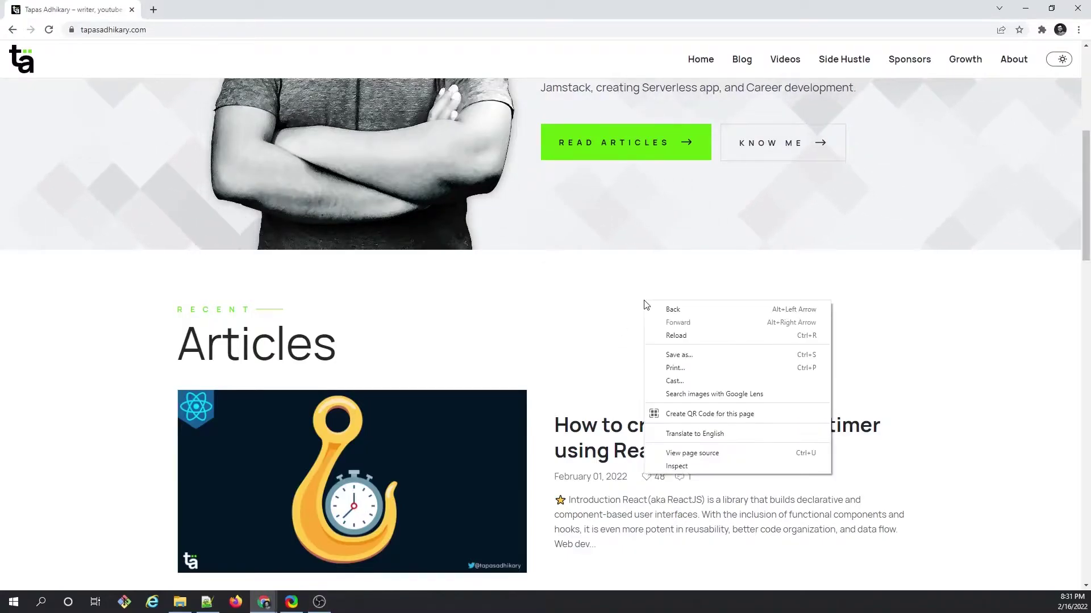
pyautogui.click(691, 465)
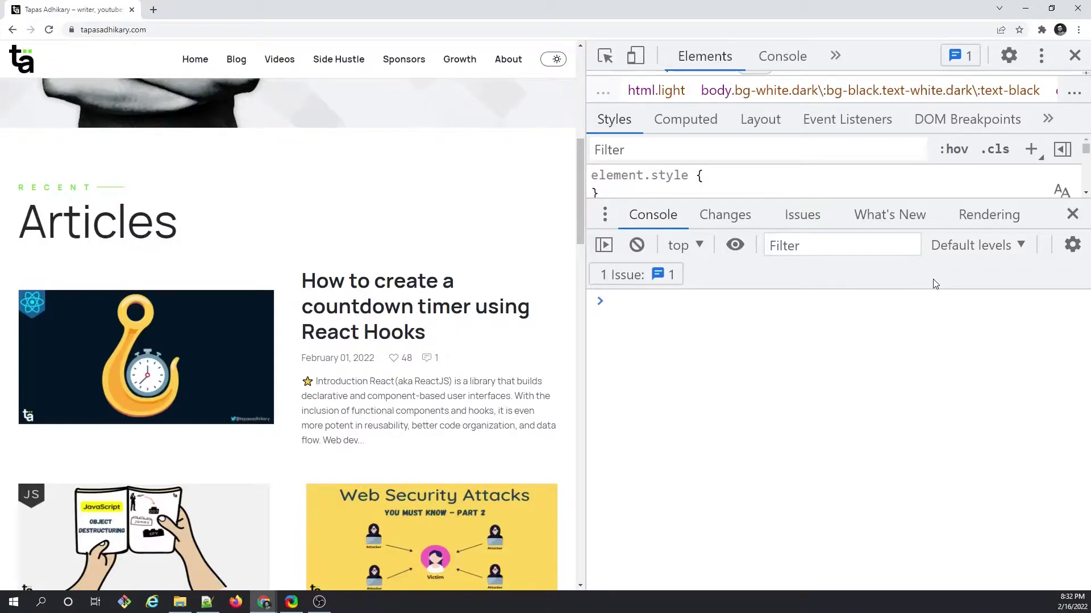
# Use the Command Menu's 'Show Rendering' command to open the Rendering drawer.
pyautogui.hotkey('ctrl', 'shift', 'p')
pyautogui.write('>')
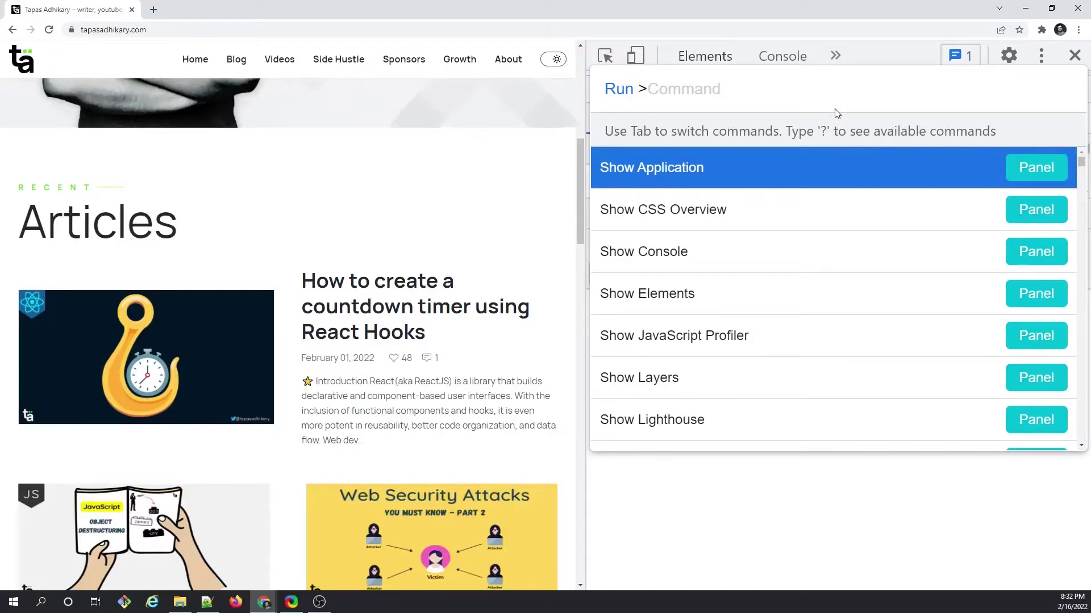
pyautogui.write('rende')
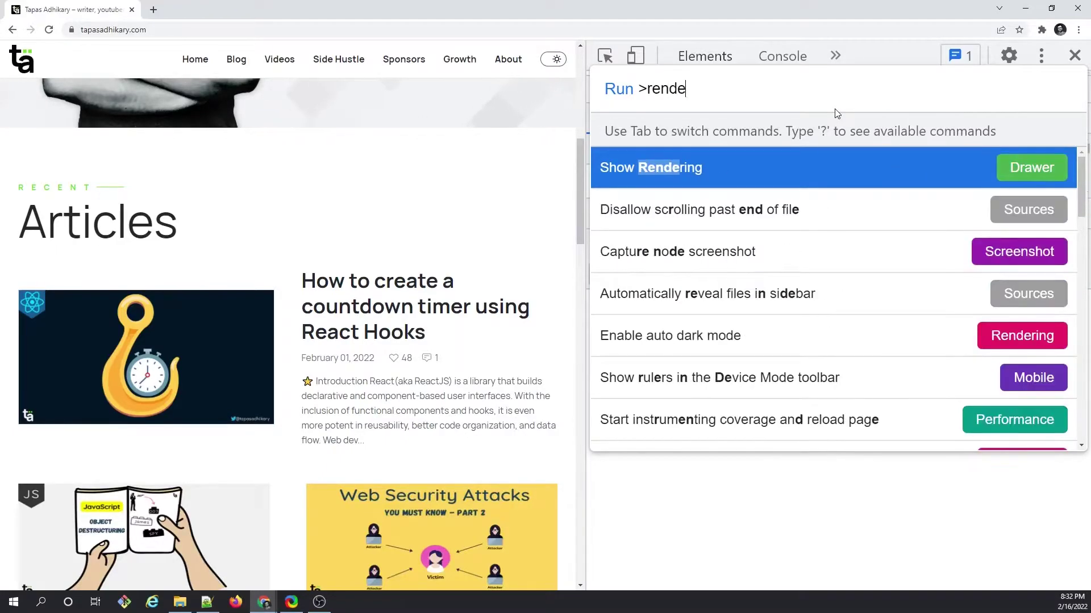
pyautogui.click(949, 176)
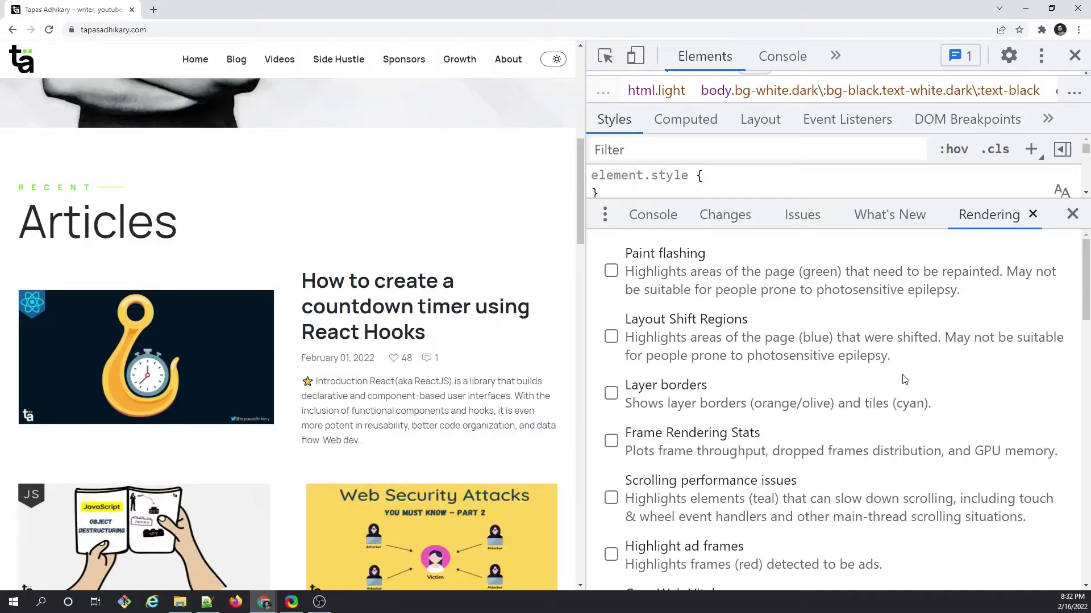
pyautogui.scroll(-5, 905, 381)
pyautogui.scroll(-3, 905, 380)
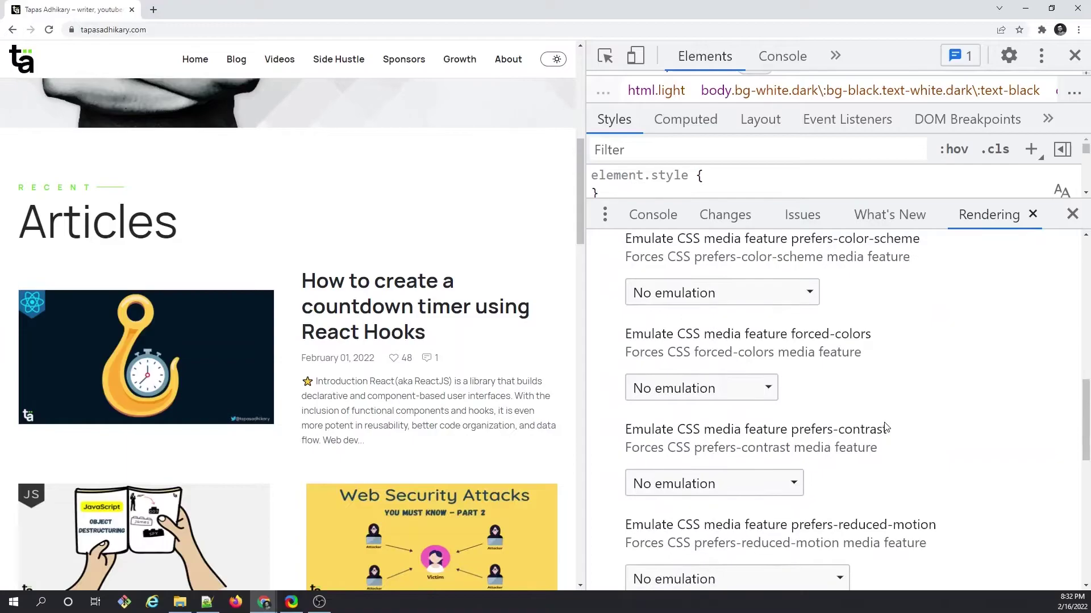
# Move down the Rendering options to the 'Emulate auto dark mode' dropdown, still on no emulation.
pyautogui.click(714, 483)
pyautogui.scroll(-2, 888, 423)
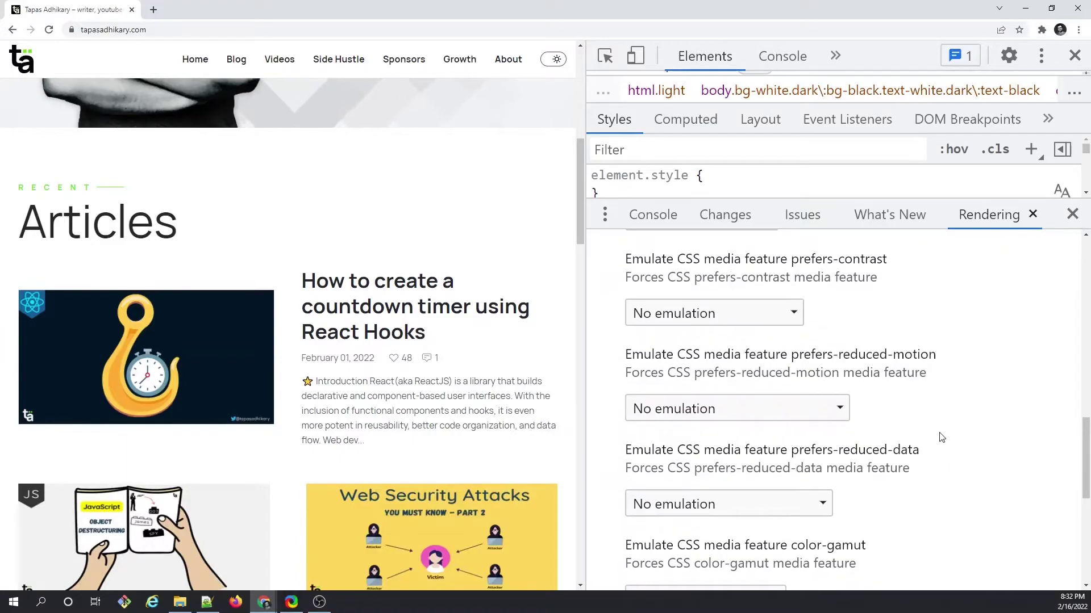
pyautogui.scroll(-2, 941, 437)
pyautogui.scroll(-1, 941, 437)
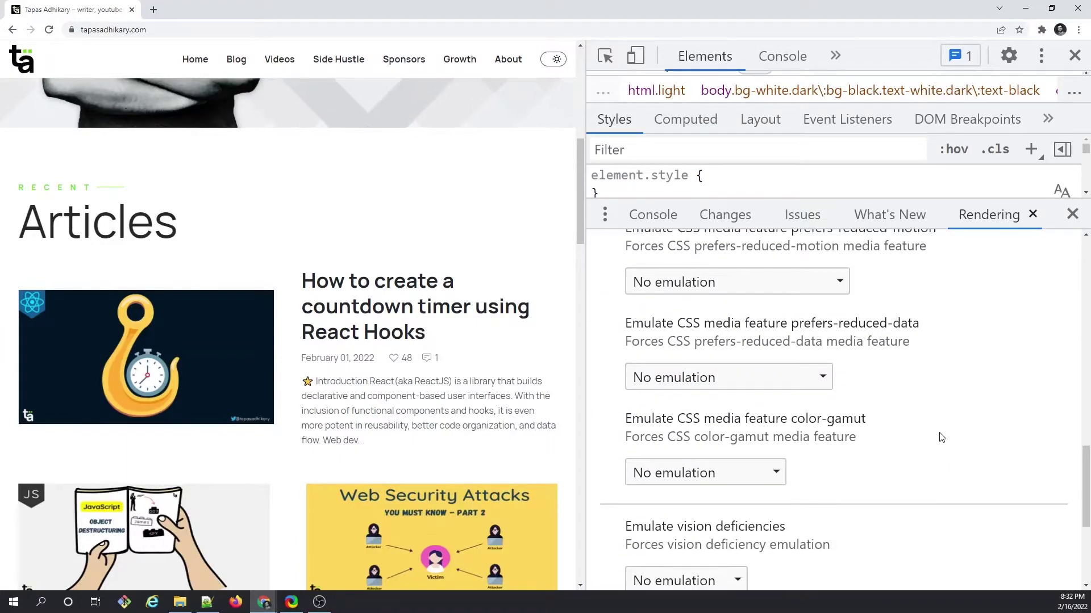
pyautogui.scroll(-1, 941, 437)
pyautogui.scroll(-1, 942, 438)
pyautogui.press('Tab')
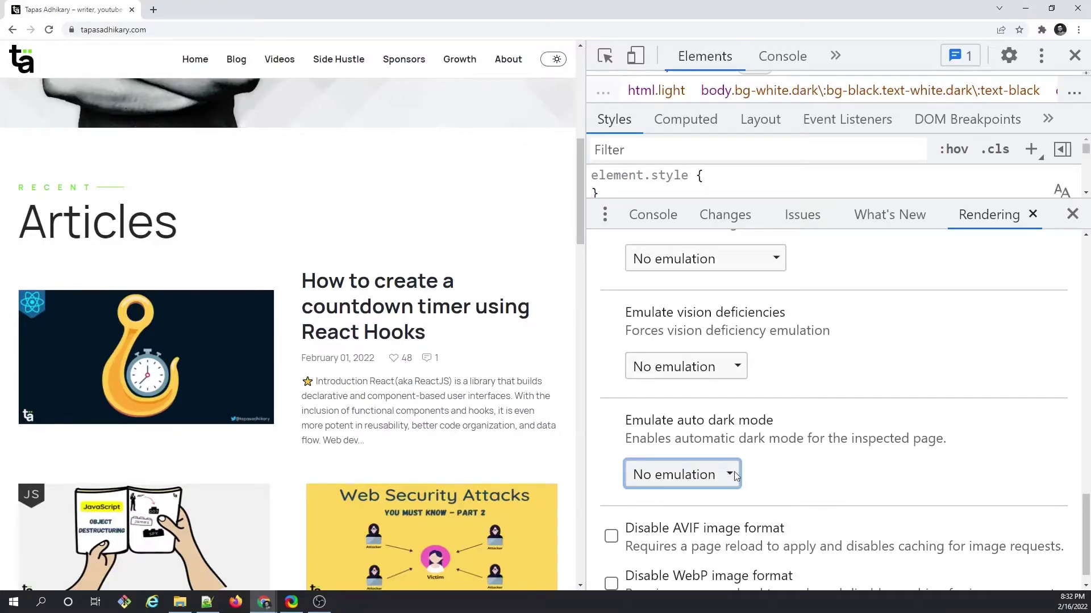
pyautogui.click(759, 477)
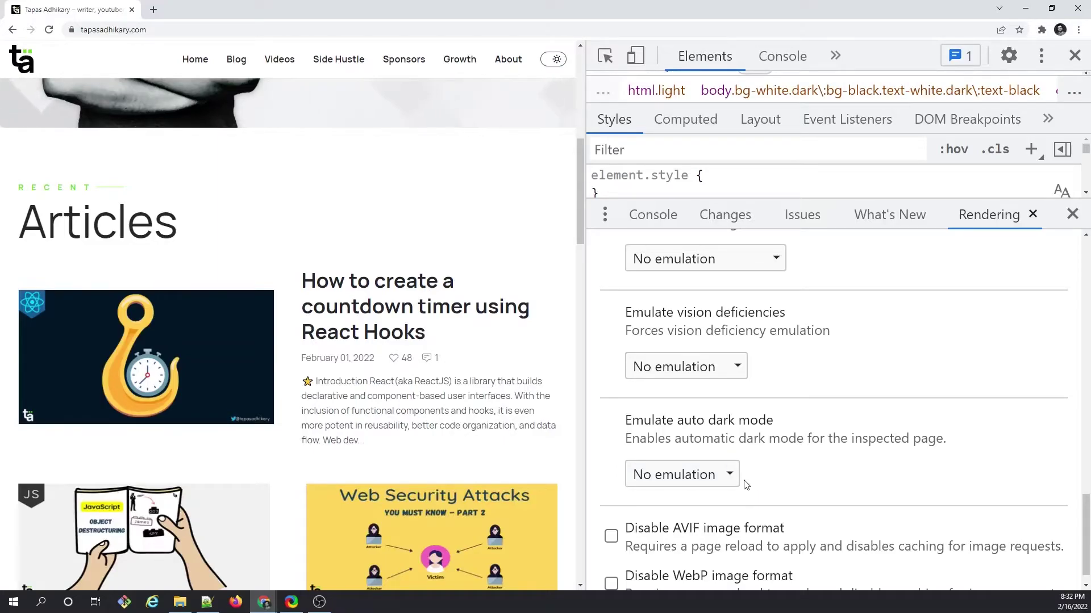
# Set 'Emulate auto dark mode' to Enable so the site turns dark.
pyautogui.click(681, 474)
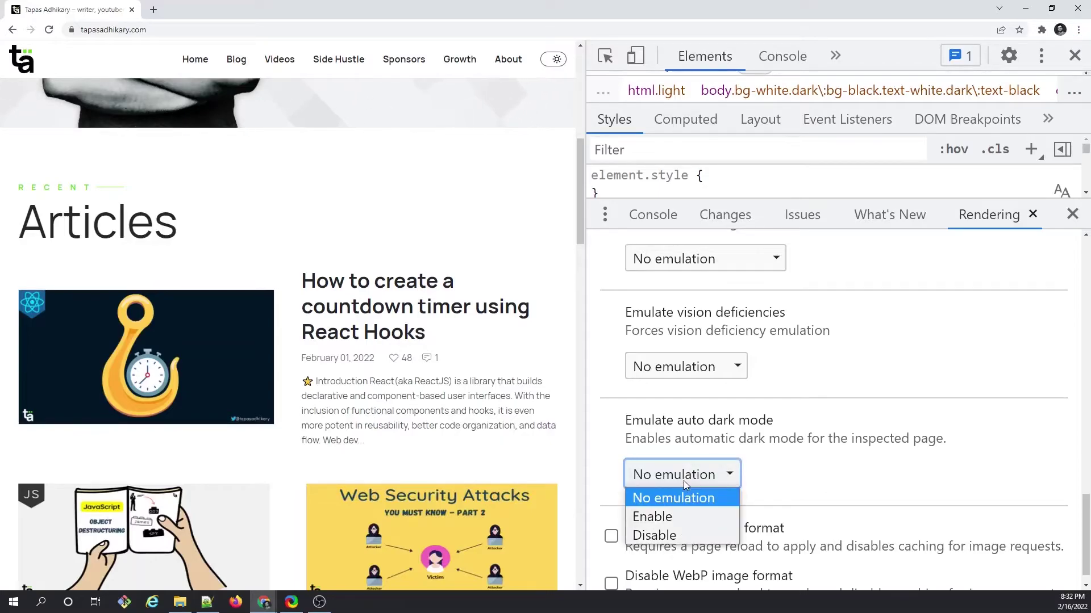
pyautogui.click(680, 518)
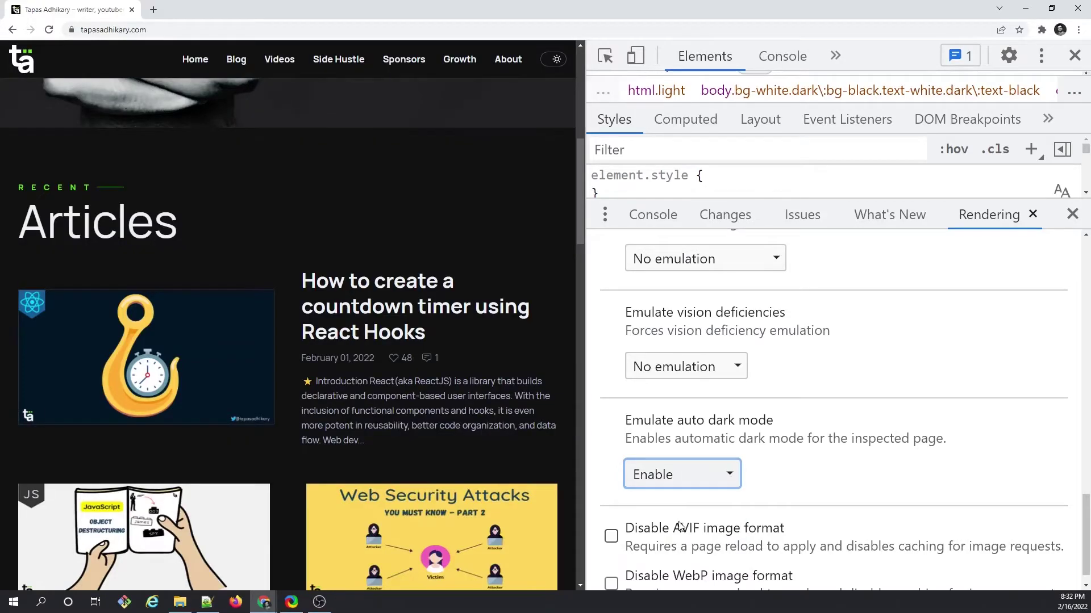
pyautogui.scroll(8, 486, 360)
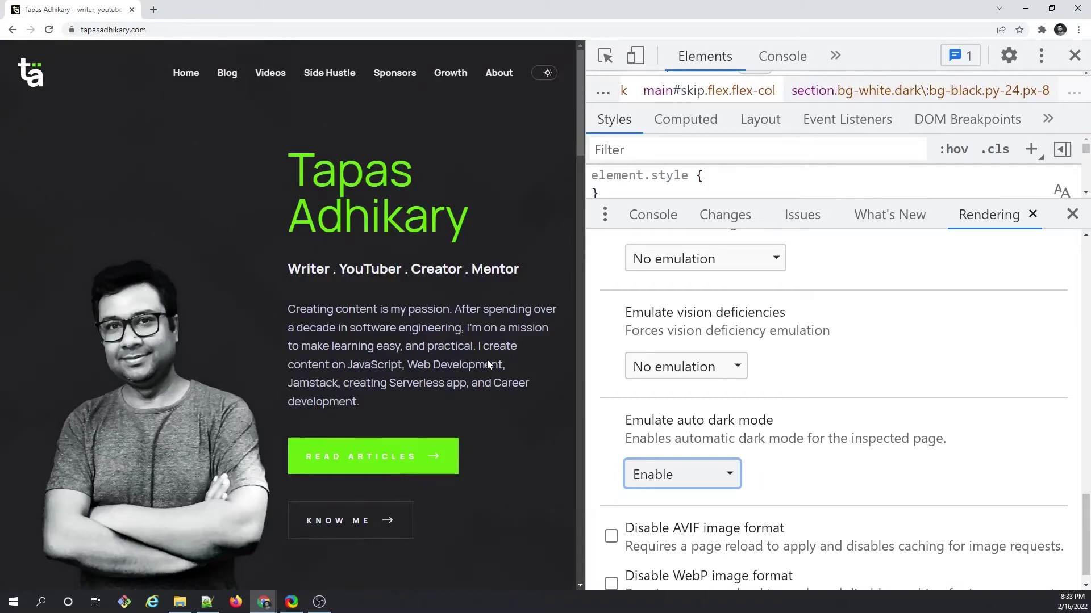
# Switch 'Emulate auto dark mode' to Disable, restoring the site's light theme.
pyautogui.click(726, 475)
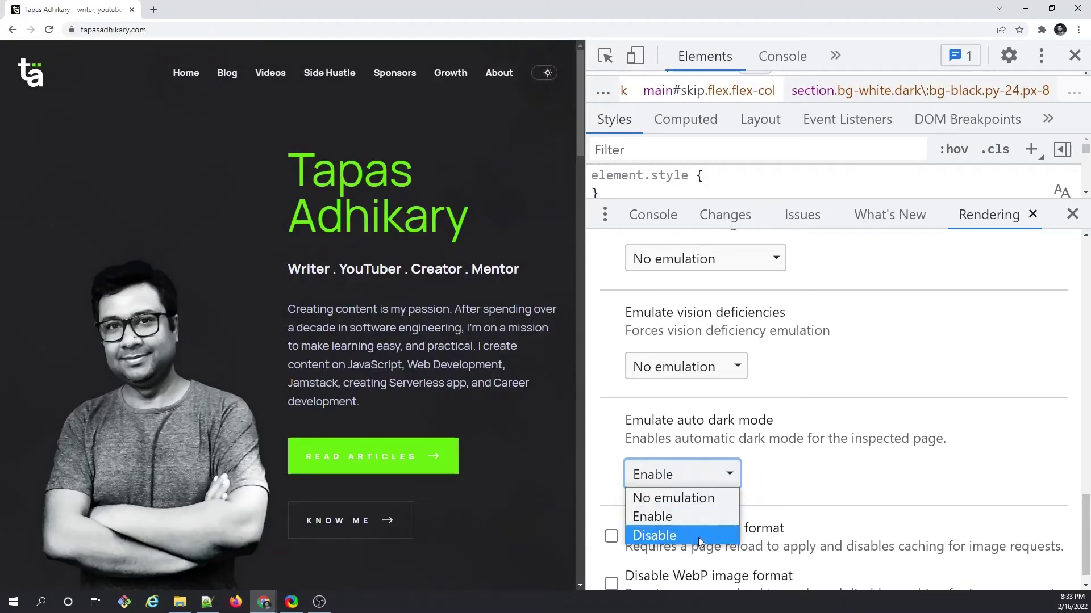
pyautogui.click(664, 534)
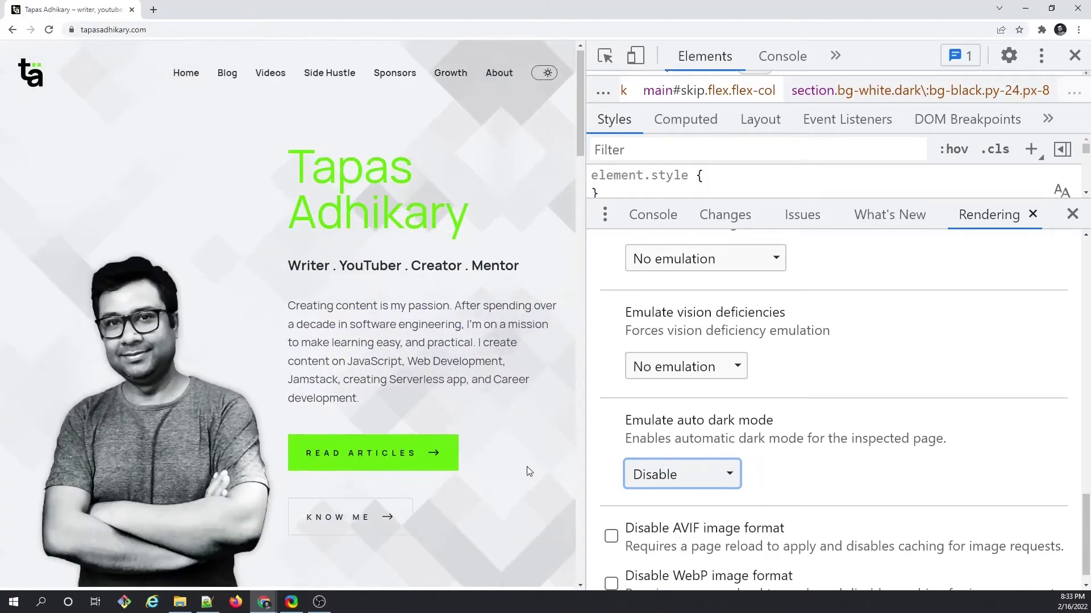
pyautogui.scroll(-5, 547, 463)
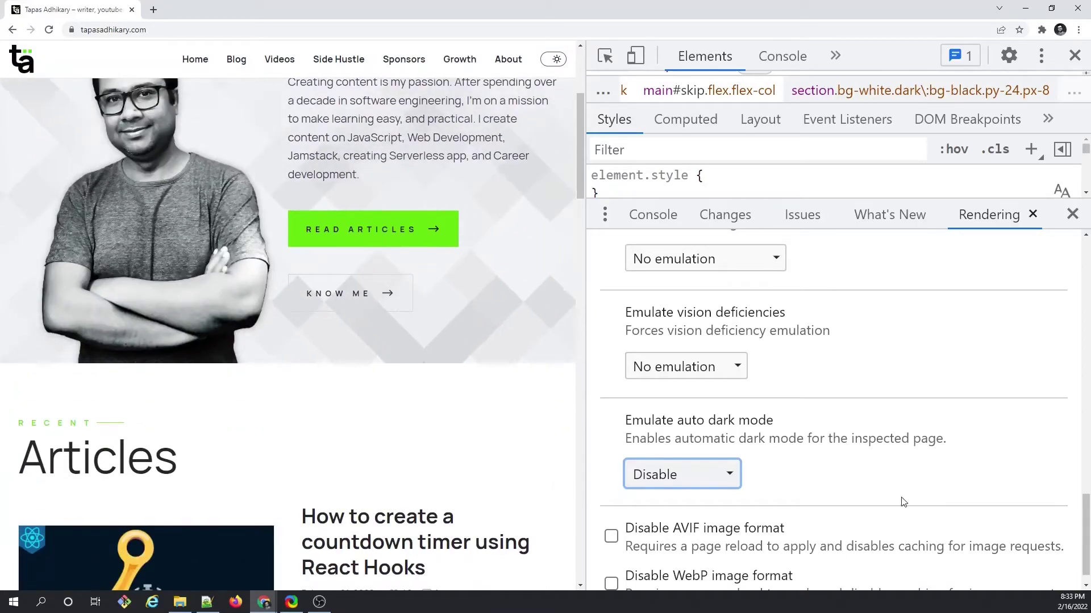